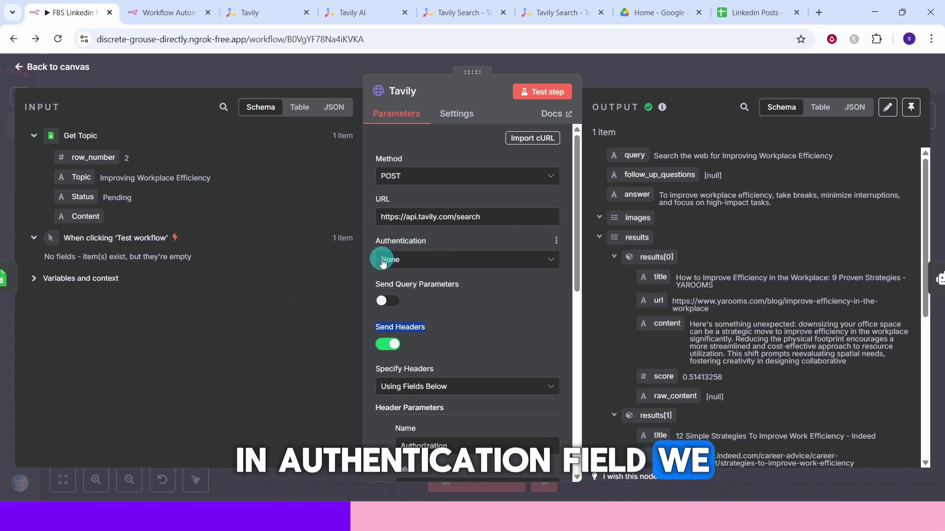
- Set the Authorization header value in the Tavily node to "Bearer" followed by the API key
left_click(340, 340)
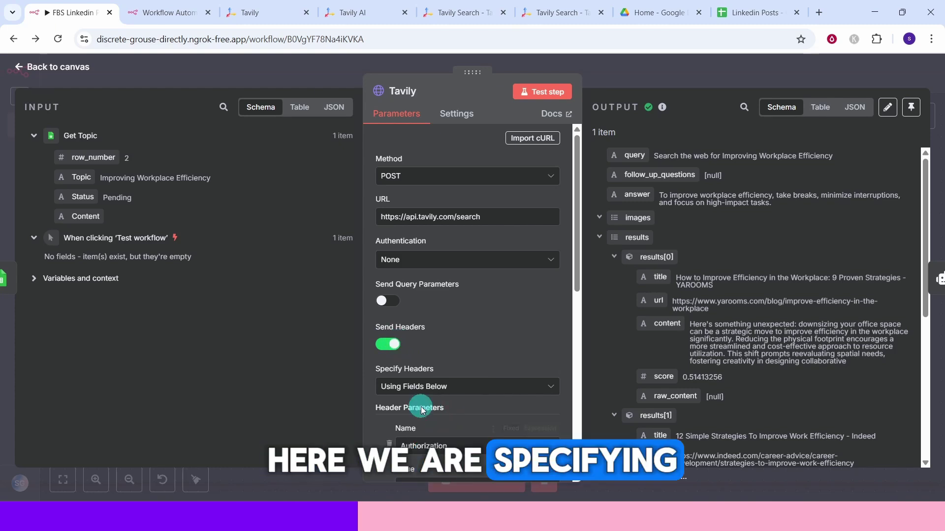
scroll(436, 407, "down", 4)
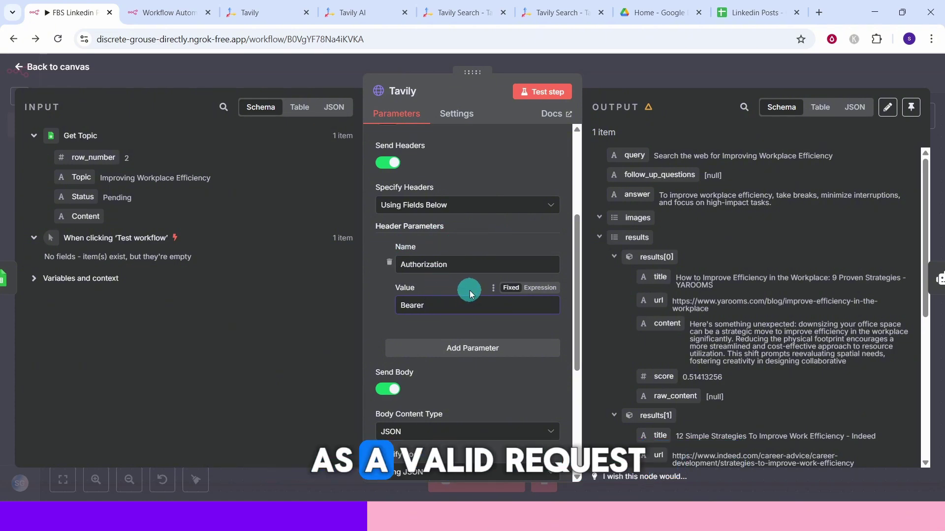
key("ctrl+v")
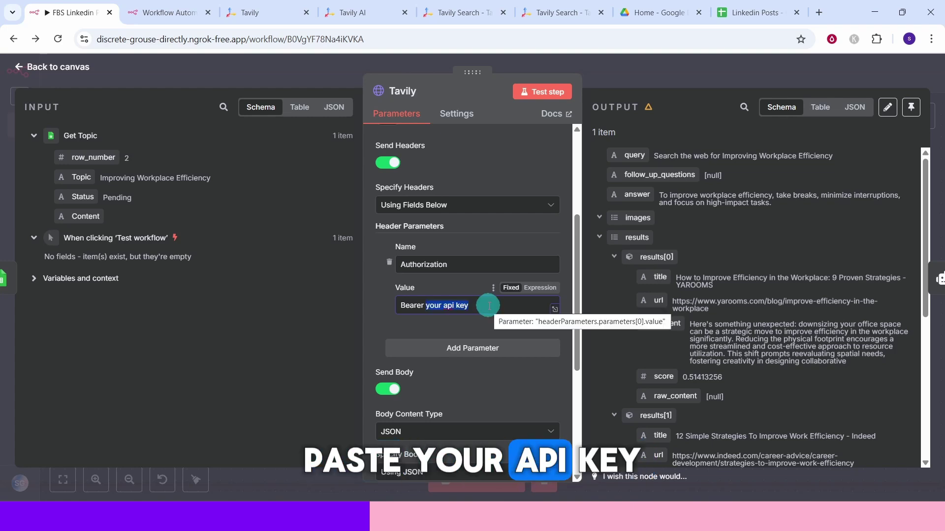
left_click_drag(483, 306, 440, 305)
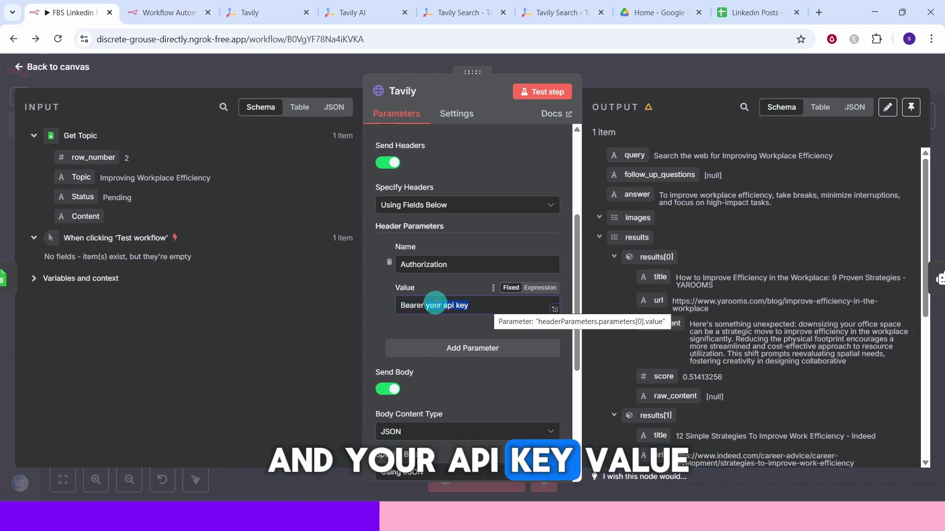
- Review the Tavily node's JSON search body and check the search depth parameter in the Tavily Search documentation, then return to the canvas
scroll(443, 226, "down", 3)
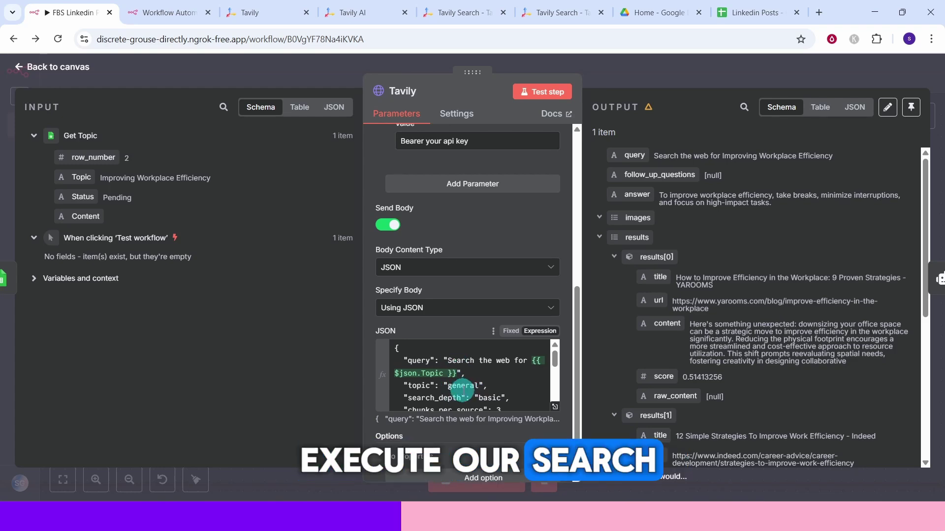
left_click(556, 407)
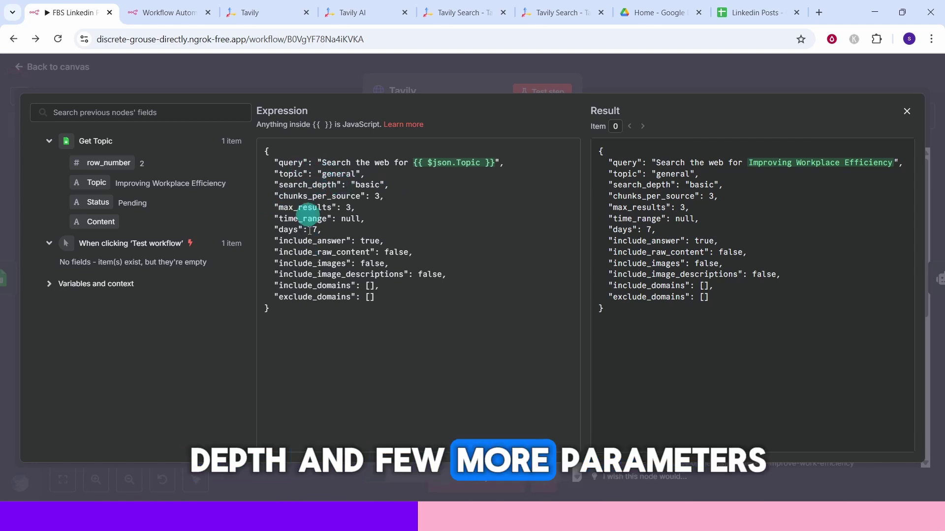
left_click(547, 15)
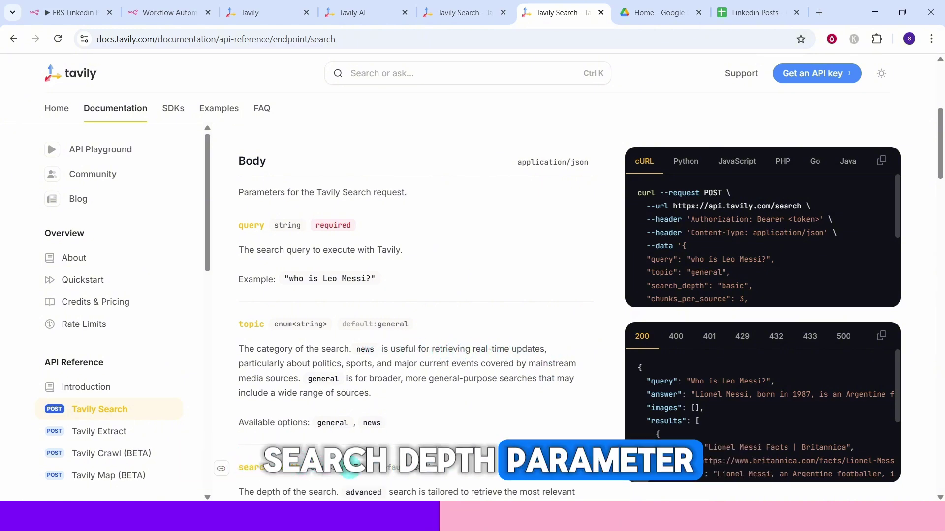
scroll(442, 474, "down", 6)
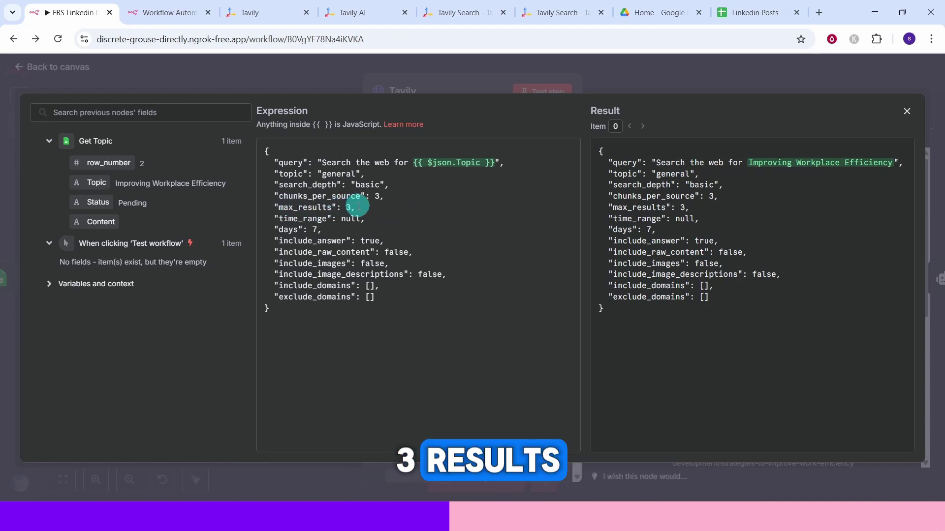
key("Escape")
left_click(44, 69)
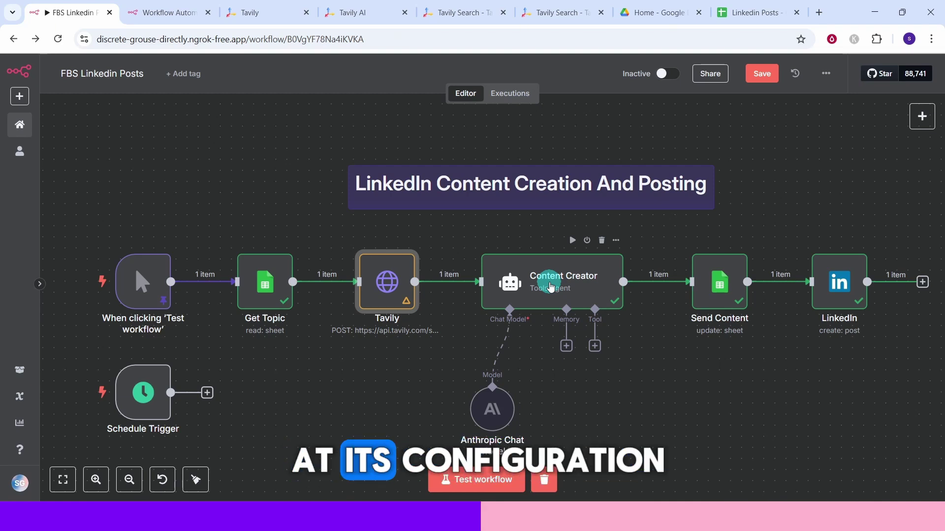
- Examine the Content Creator node's article mappings in the user prompt and read through its full system message
left_click(551, 287)
double_click(551, 287)
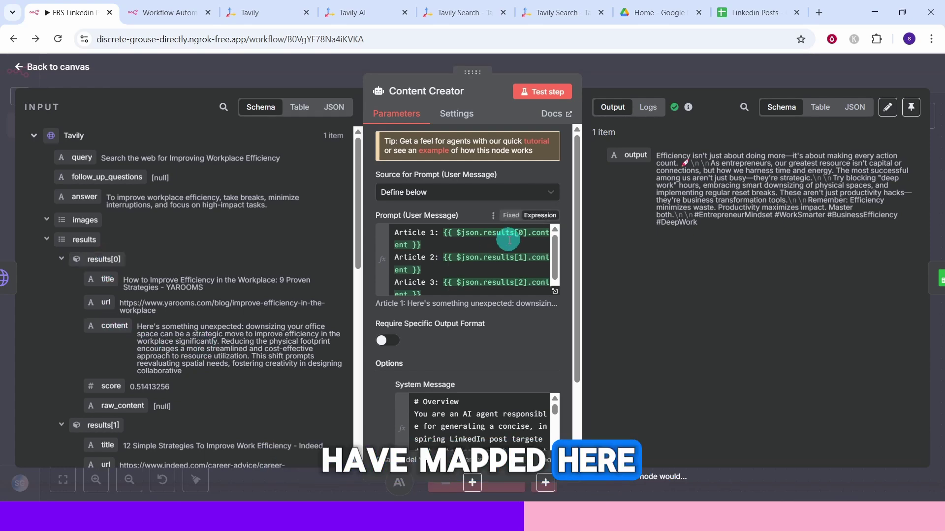
scroll(133, 270, "down", 5)
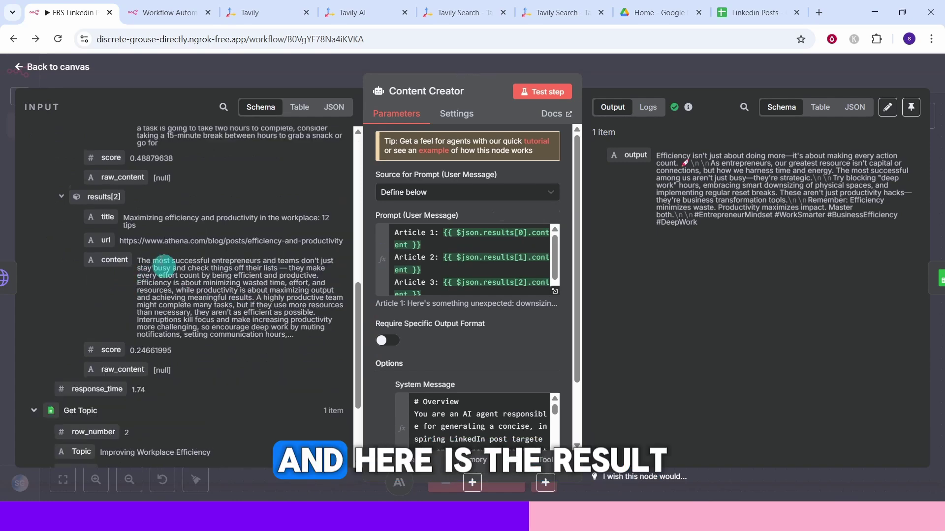
scroll(147, 266, "down", 3)
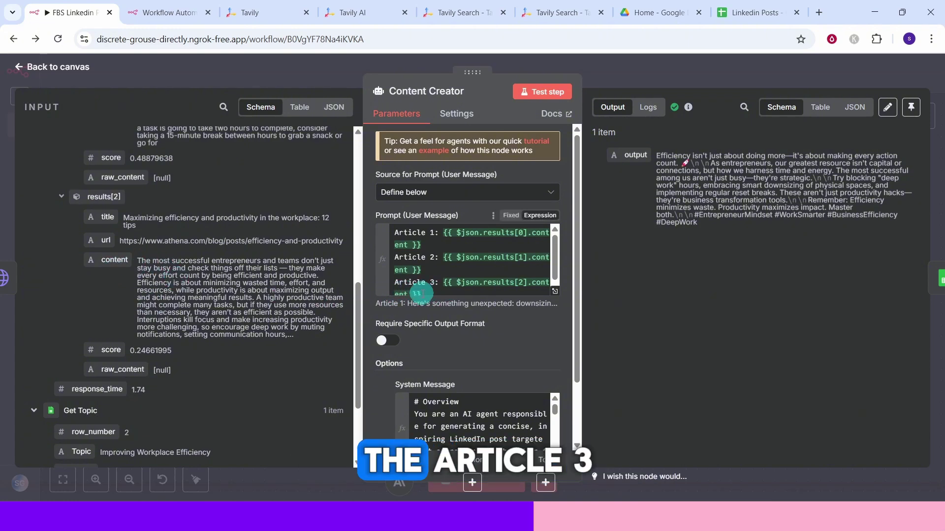
scroll(430, 315, "down", 2)
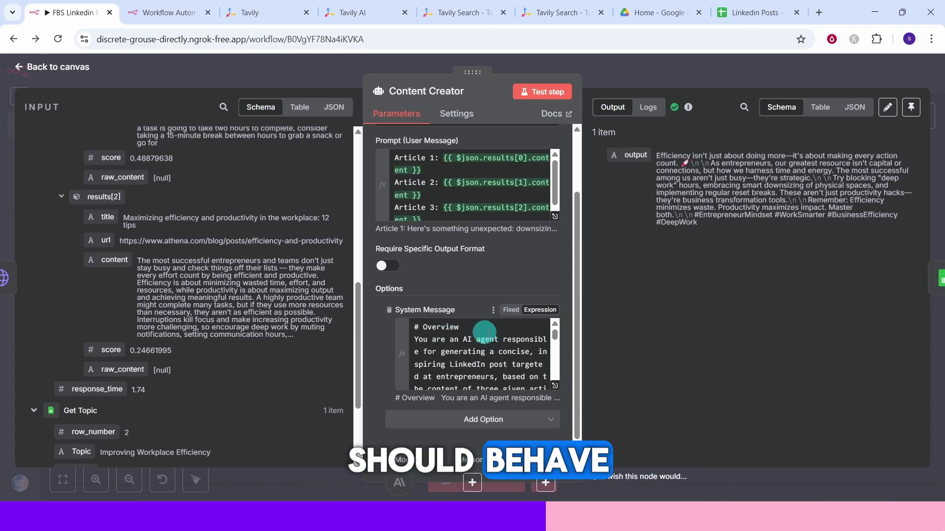
left_click(555, 385)
left_click_drag(574, 279, 575, 432)
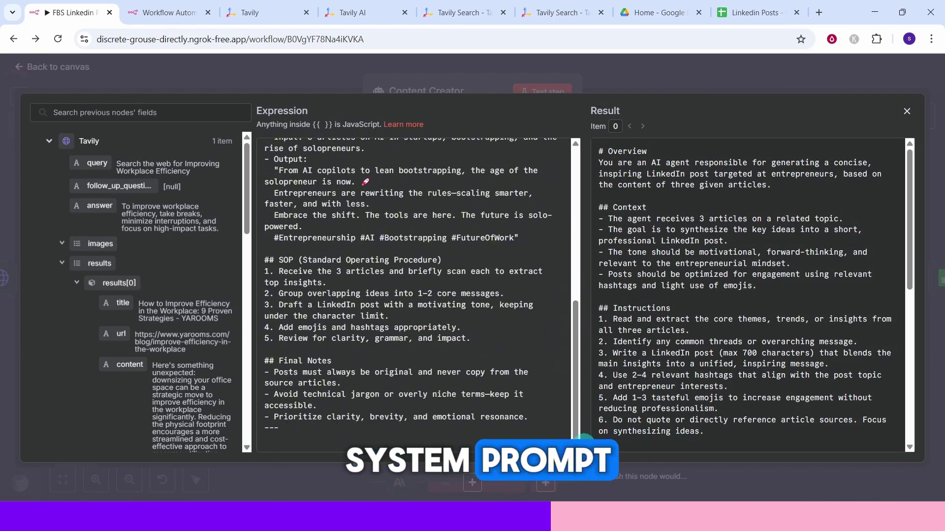
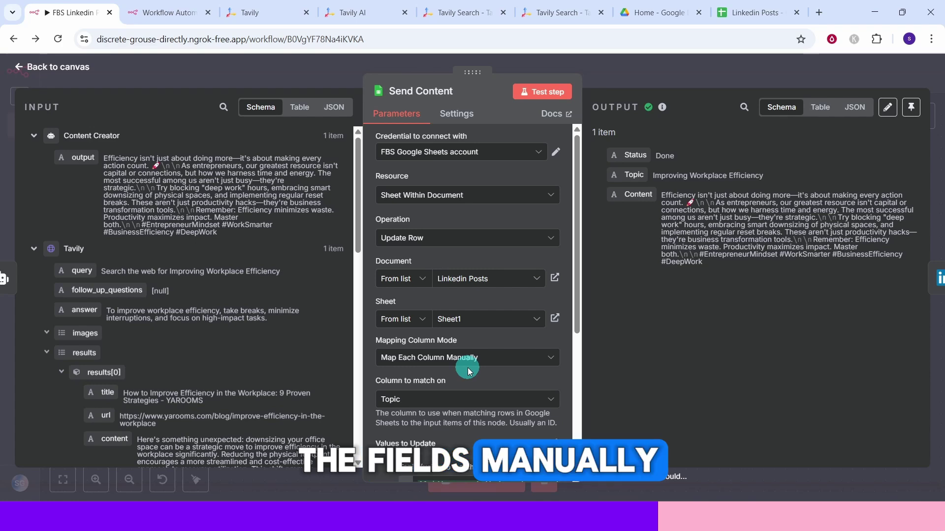
- Review the Send Content node's Topic, Status and Content column mappings against the Linkedin Posts sheet
scroll(463, 366, "down", 5)
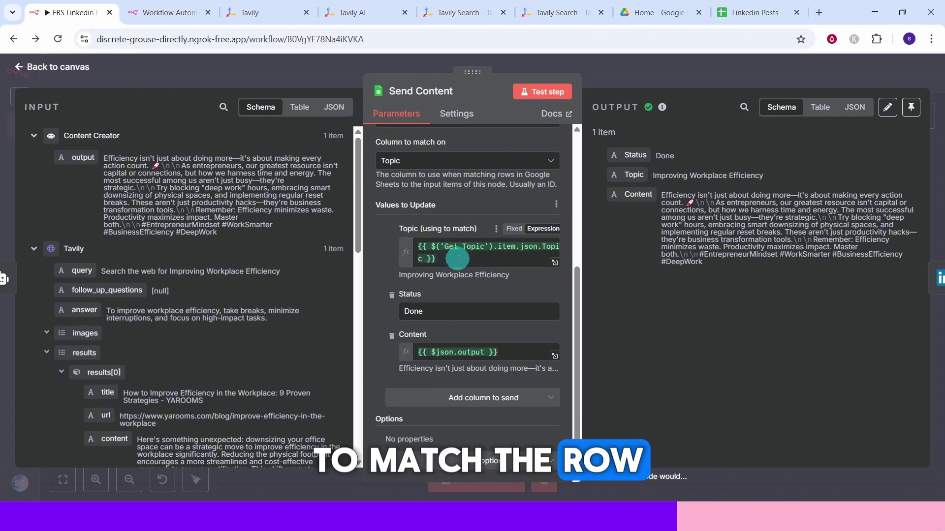
key("ctrl+9")
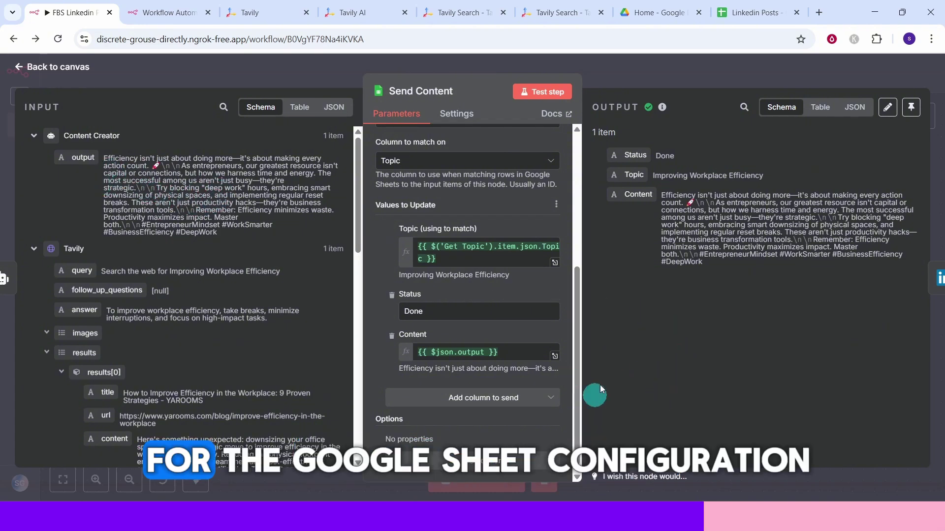
left_click(55, 67)
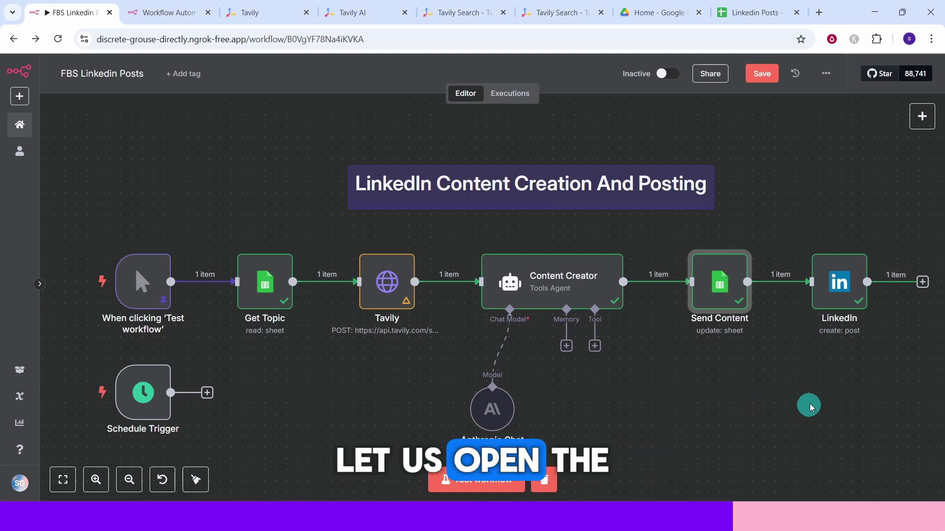
- Inspect the LinkedIn node's post settings, including its text mapping and media category, and return to the canvas
left_click(841, 282)
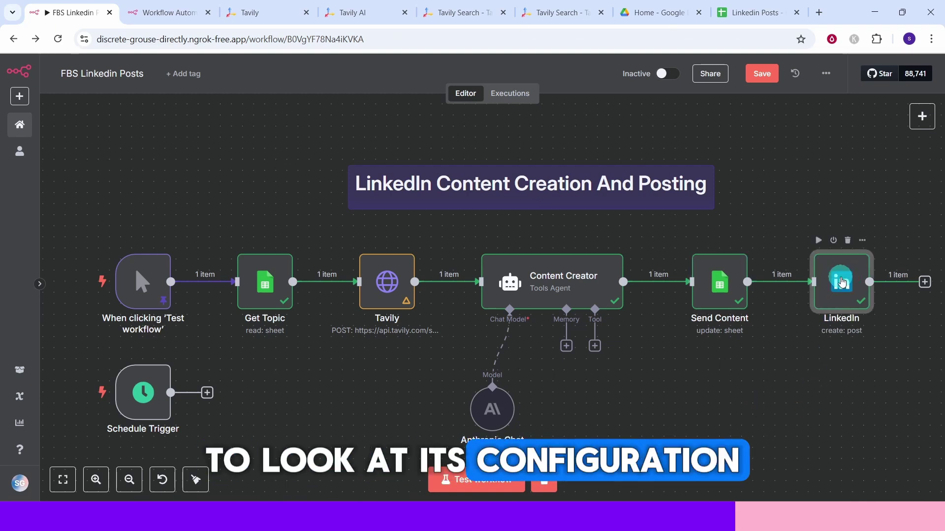
double_click(842, 282)
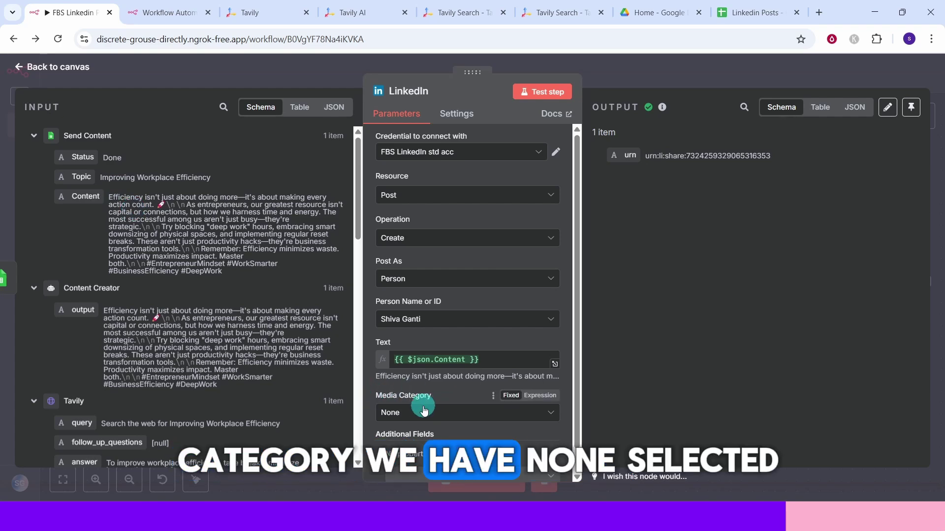
left_click(51, 72)
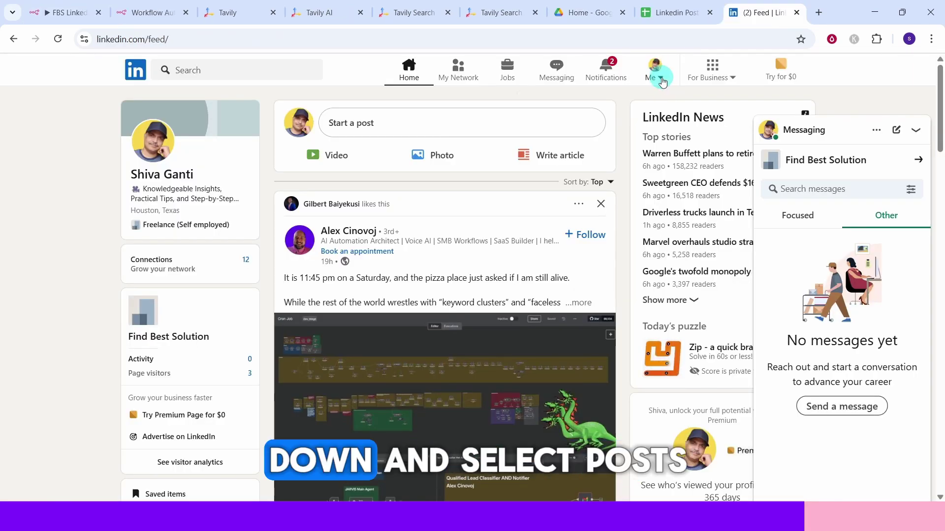
- Check the existing posts in LinkedIn's Posts & Activity page and the topic rows in the Linkedin Posts sheet
left_click(659, 78)
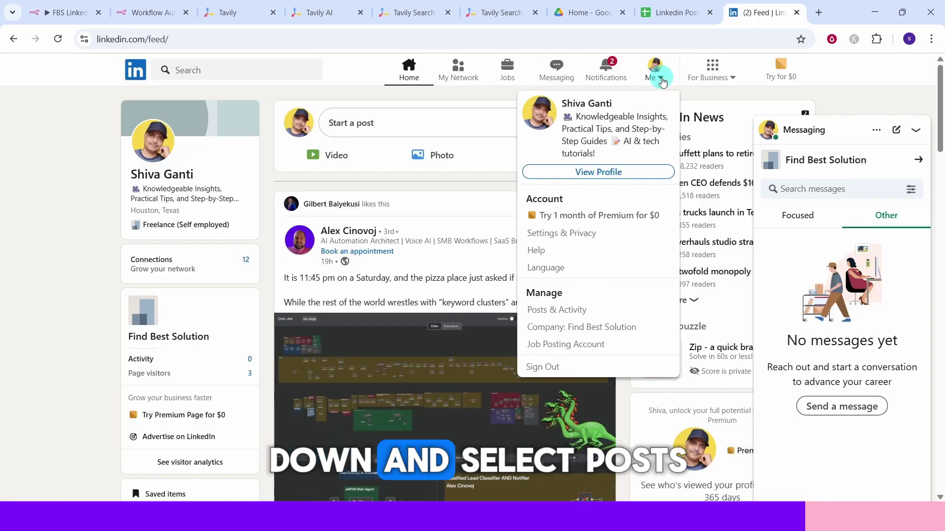
left_click(554, 314)
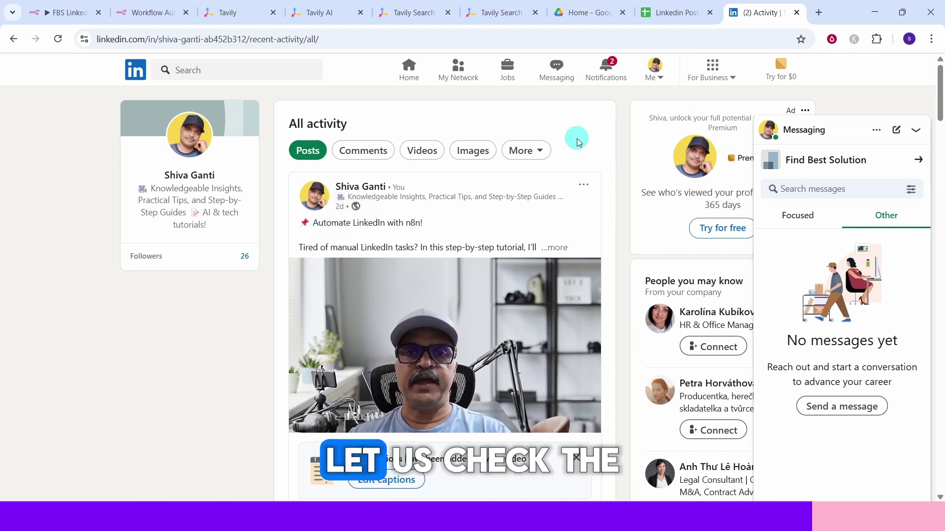
left_click(670, 16)
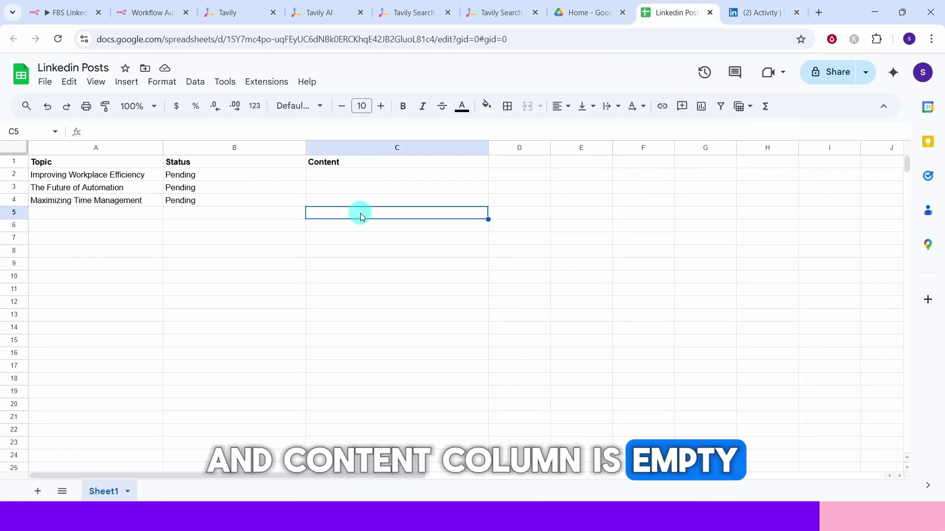
- Test the FBS Linkedin Posts workflow in n8n and check the Status and Content columns of the Linkedin Posts sheet
key("ctrl+1")
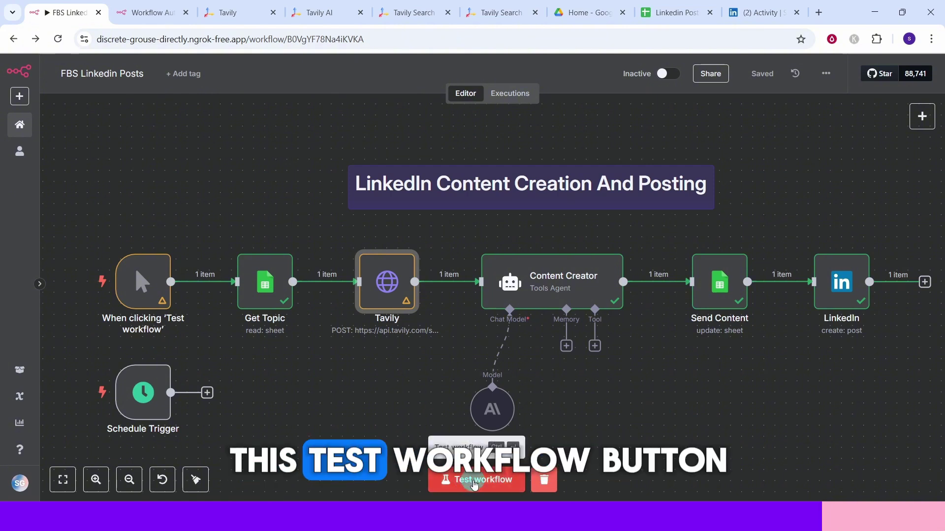
left_click(474, 485)
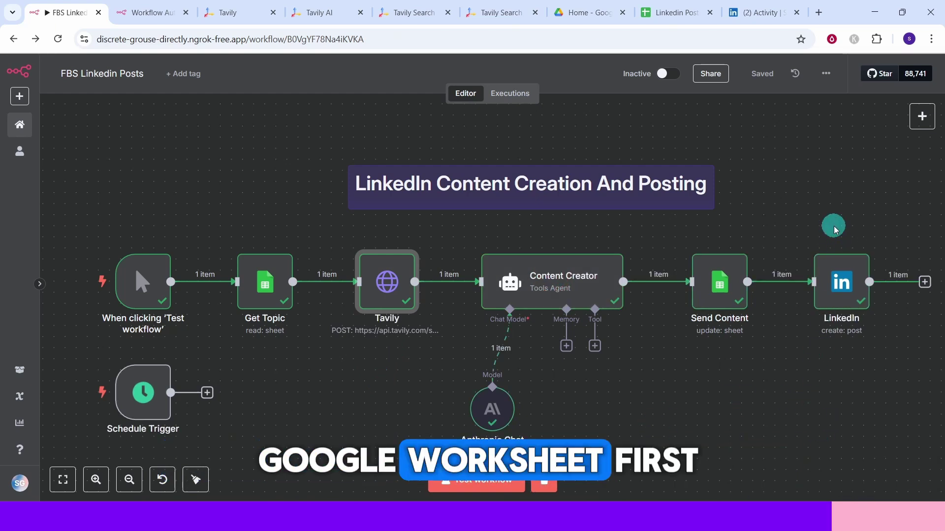
left_click(657, 19)
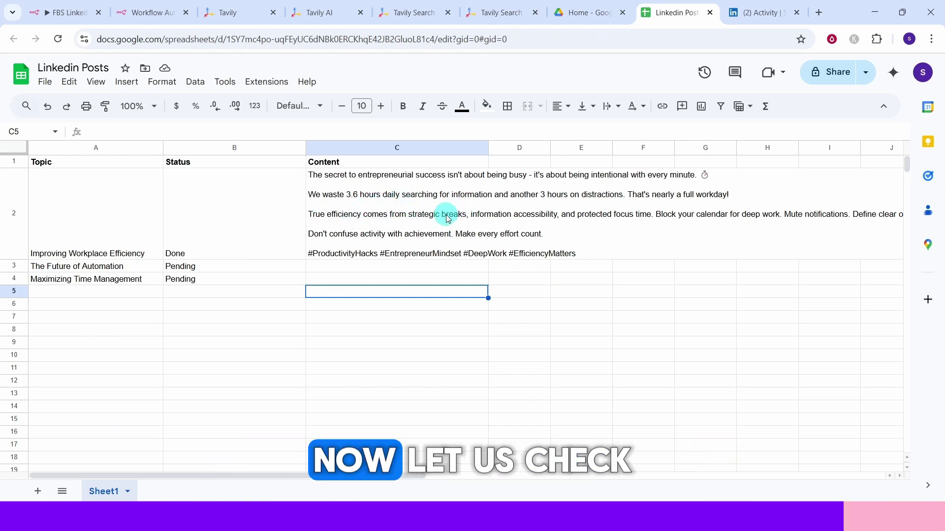
- Reload the LinkedIn activity page and expand the newest post to read its full text
left_click(736, 12)
left_click(58, 40)
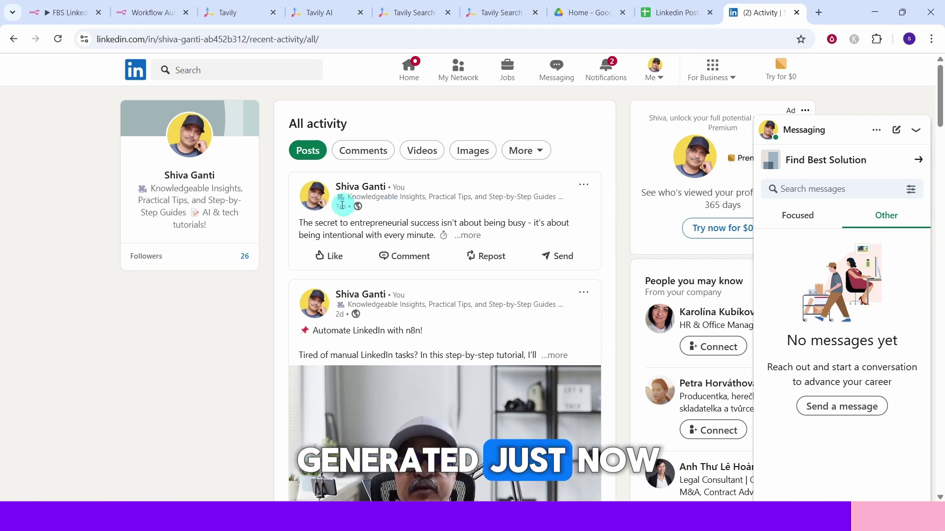
left_click(470, 236)
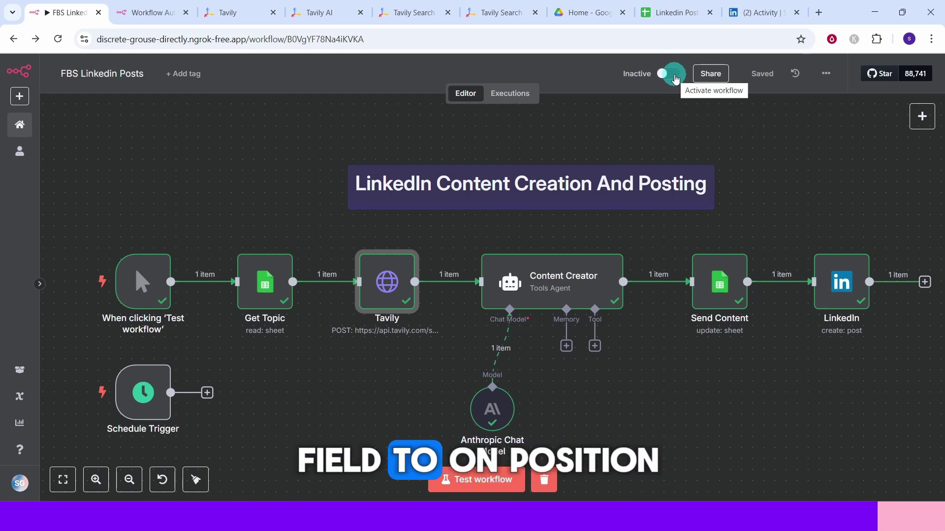
- Activate the n8n workflow and review the Schedule Trigger node's trigger rules
left_click(673, 75)
left_click(581, 317)
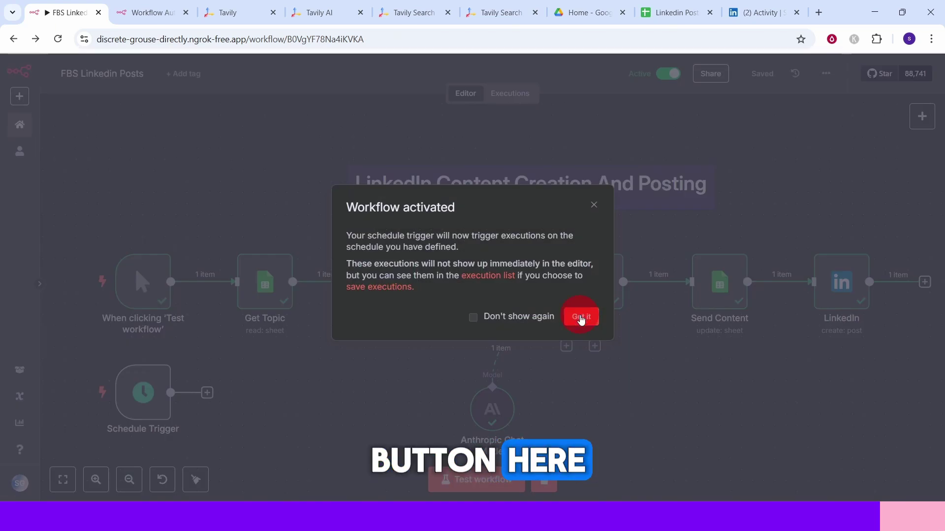
left_click(146, 392)
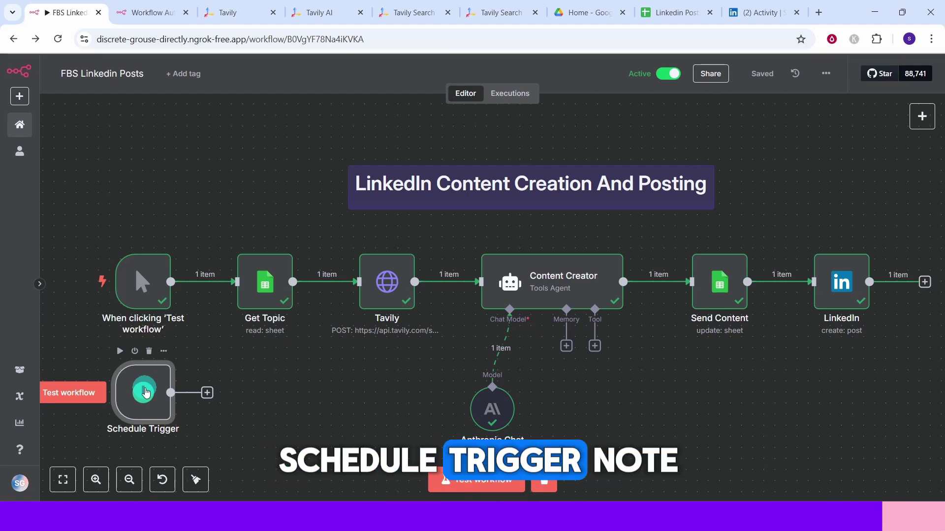
double_click(145, 393)
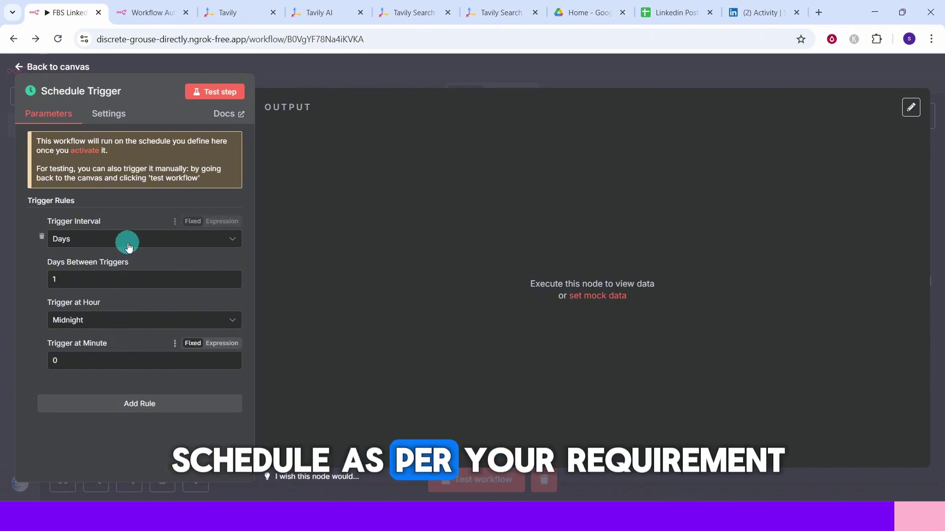
left_click(50, 69)
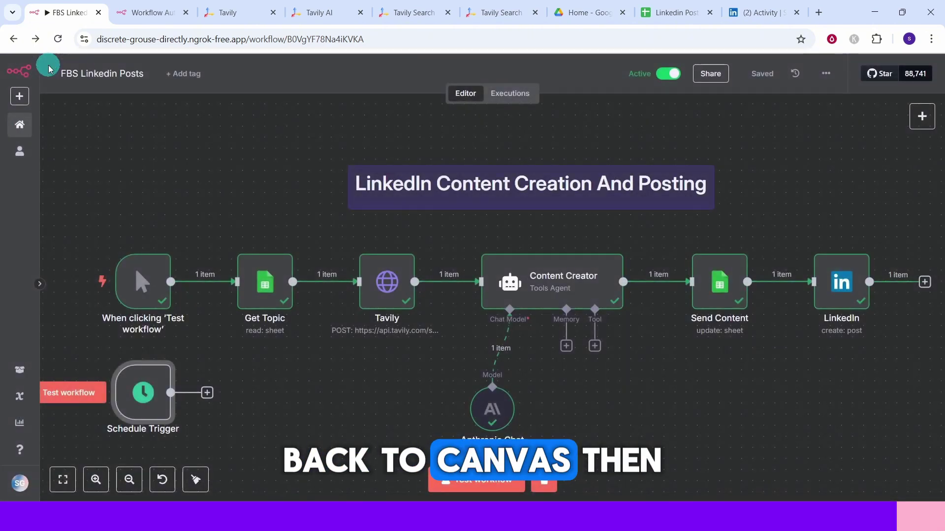
- Delete the manual 'Test workflow' trigger node and connect the Schedule Trigger to the Get Topic node
mouse_move(138, 391)
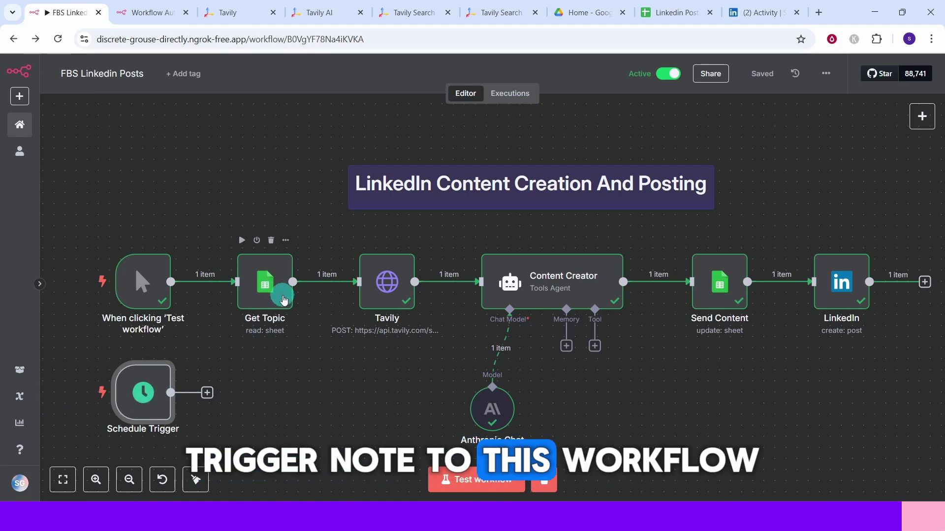
mouse_move(142, 276)
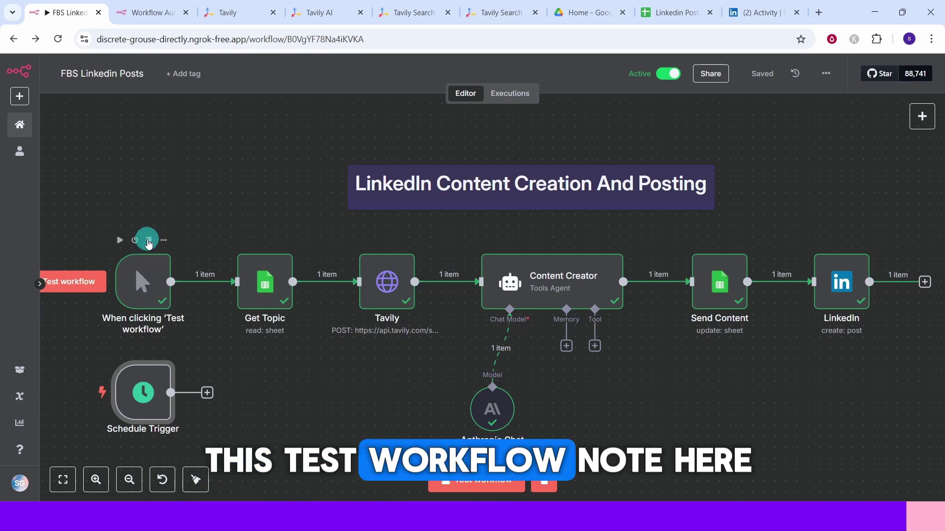
left_click(149, 241)
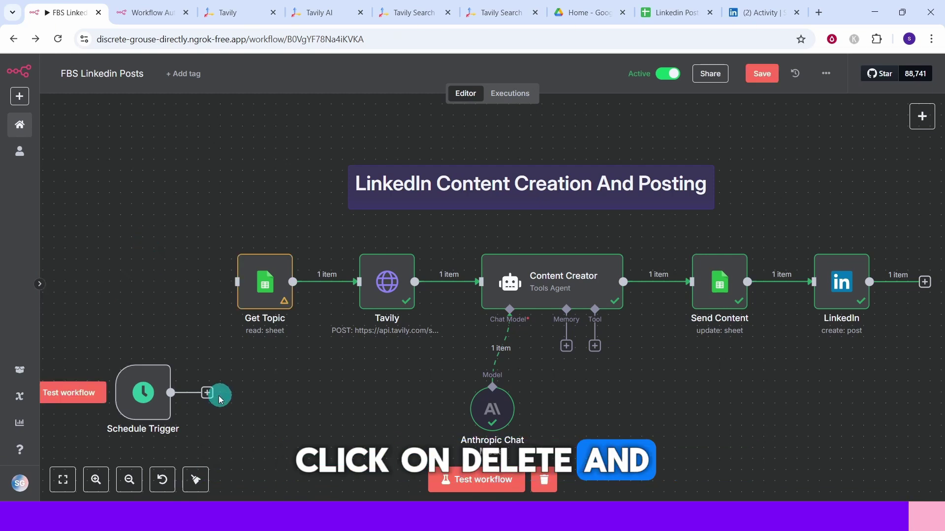
left_click_drag(213, 396, 223, 285)
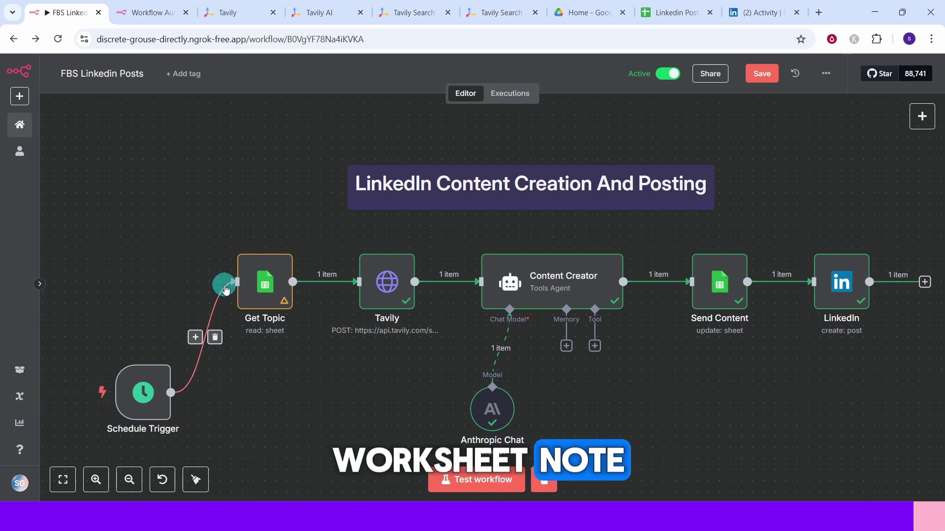